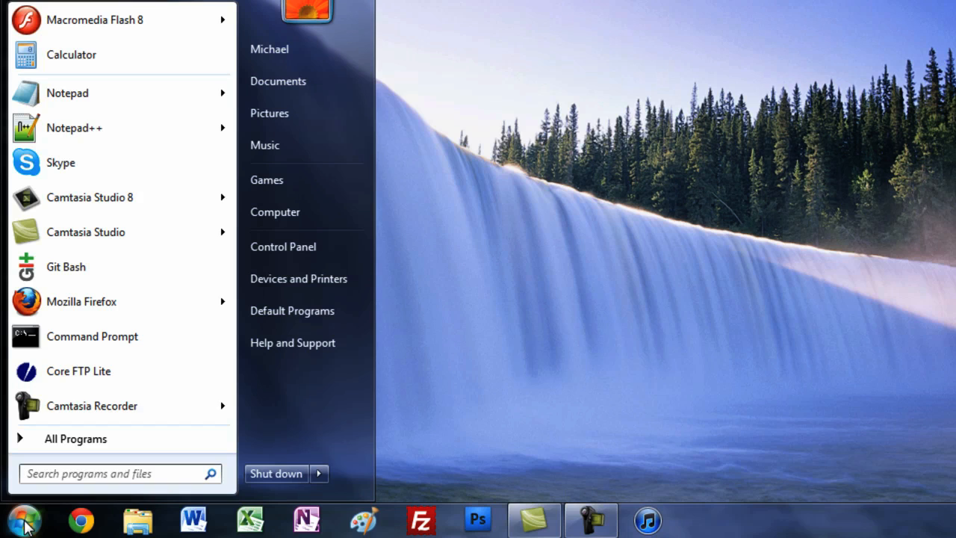
Find and launch Microsoft Excel 2010
text(excel)
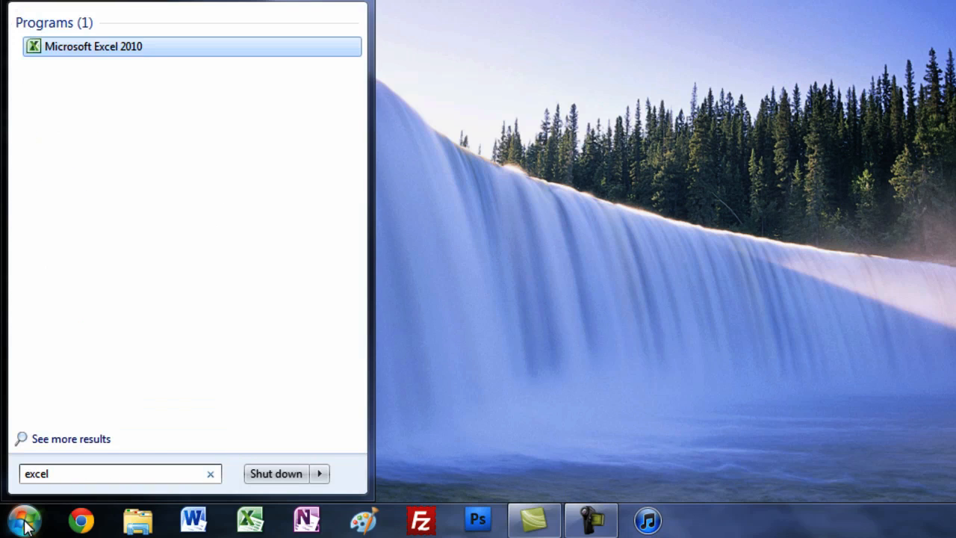
click(118, 50)
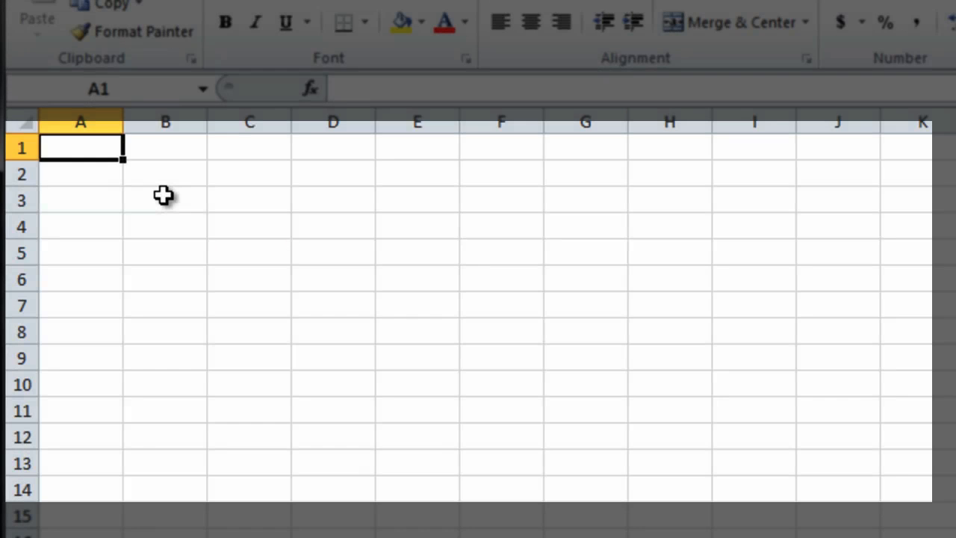
Enter the text Data in cell C5 and begin a second entry, Da, in C6
click(237, 253)
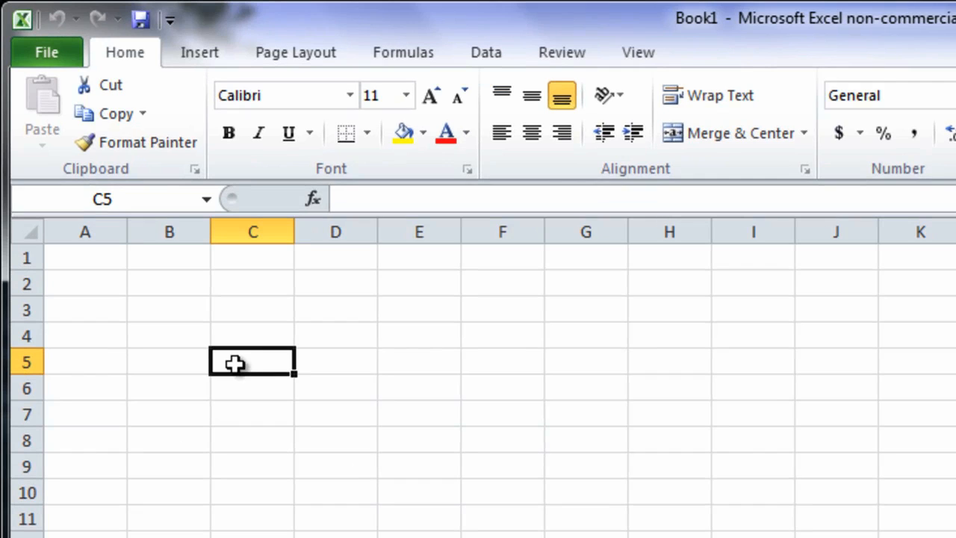
text(Data)
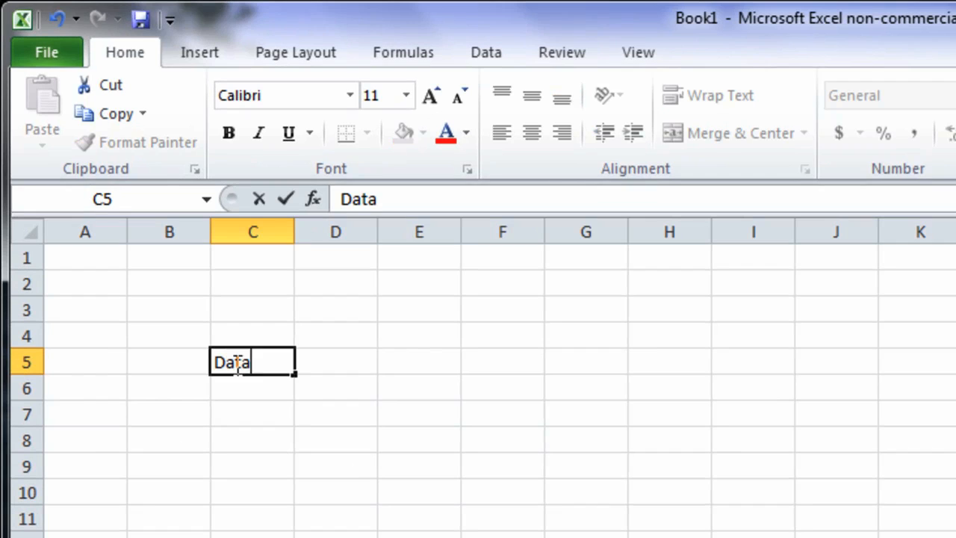
key(Return)
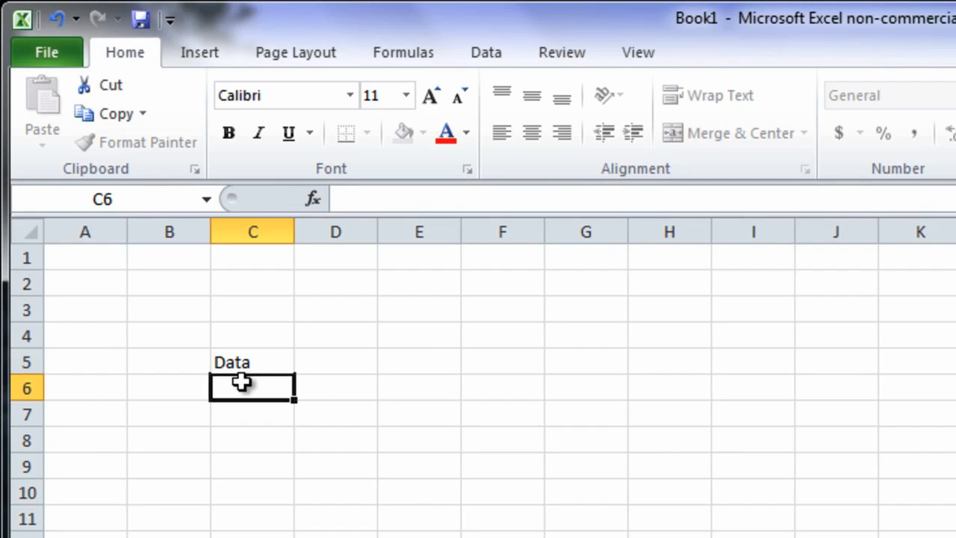
text(Da)
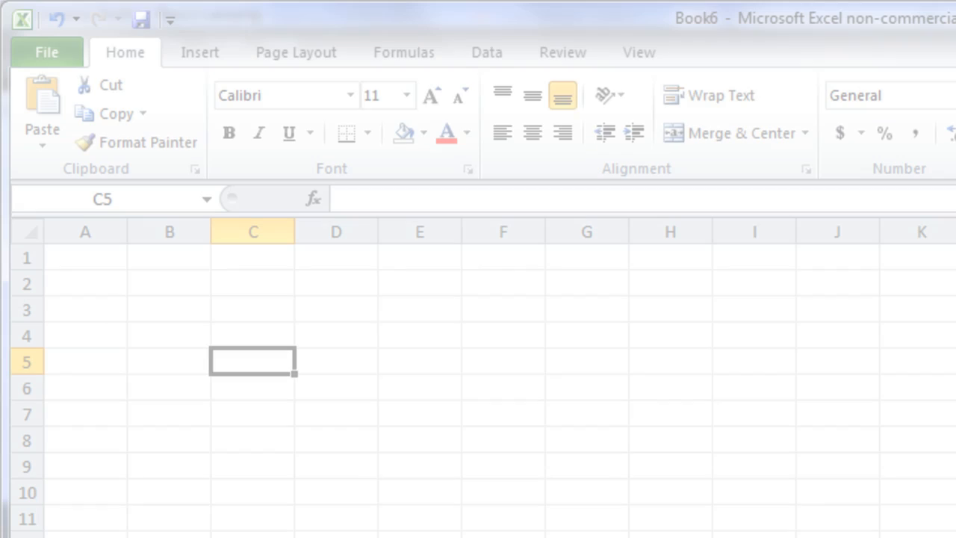
Enter the formula =3+2 in cell C5
text(=3+2)
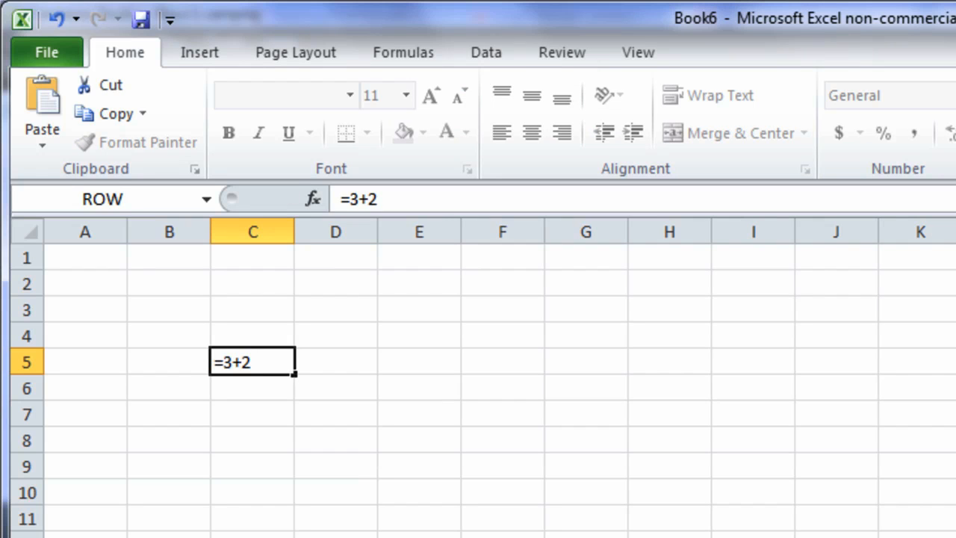
key(Return)
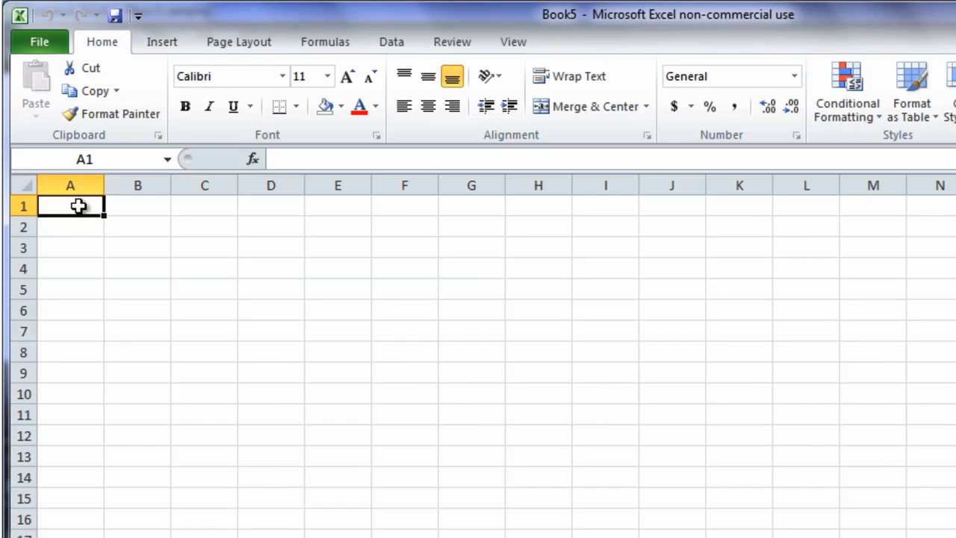
Enter the title Household Expenses in A1, the headings Date, Description and Amount in row 2, and the dated expense entries in rows 4 to 8
text(Household Expense)
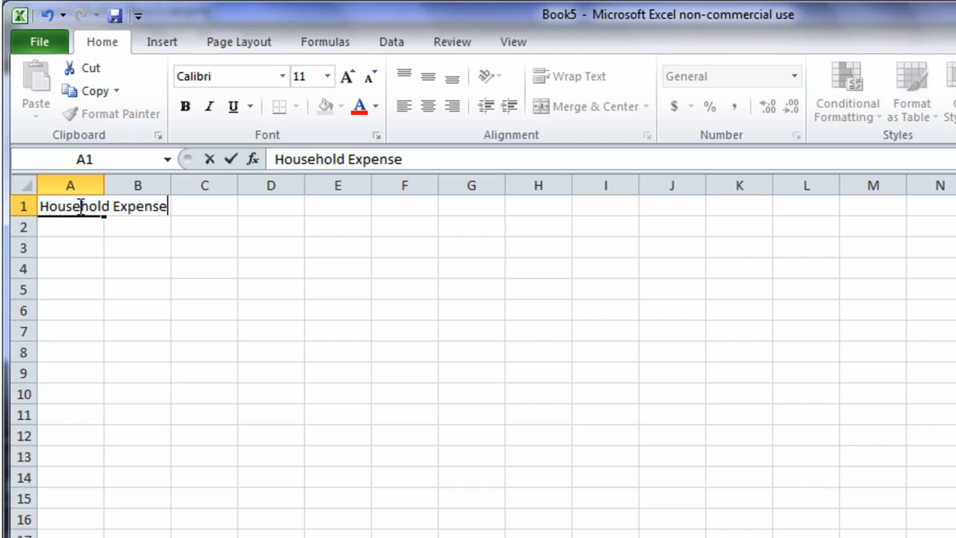
text(s)
click(77, 224)
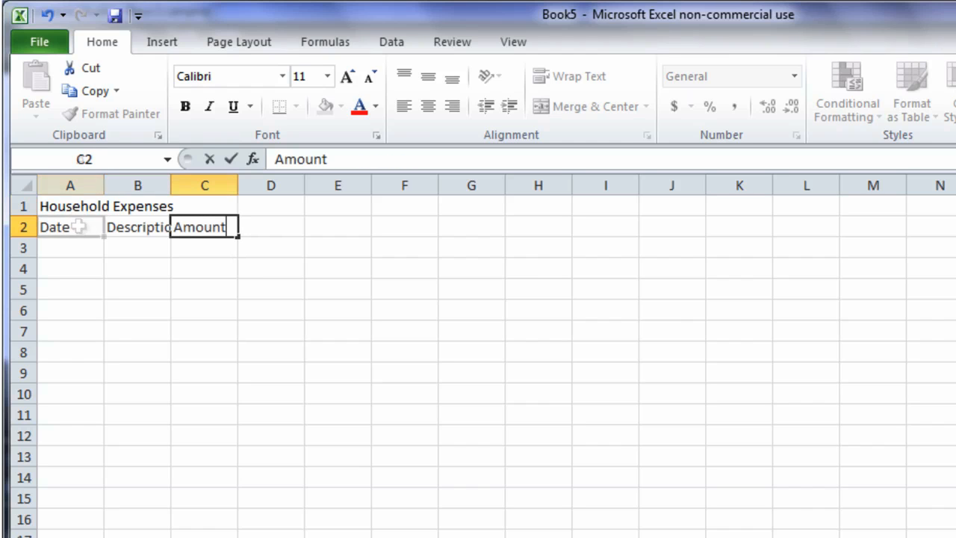
click(77, 270)
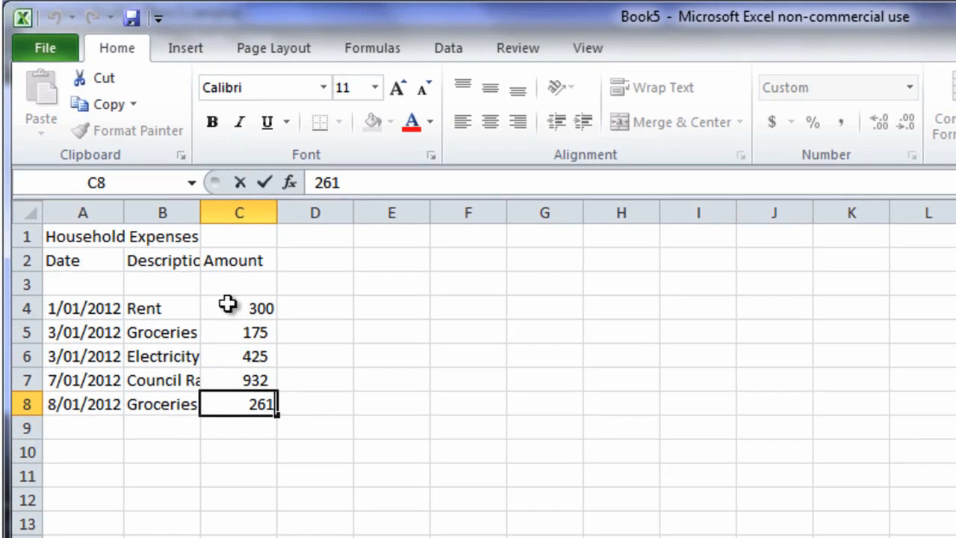
Save the workbook as Expenses in the Documents library as an Excel Workbook (*.xlsx)
click(63, 53)
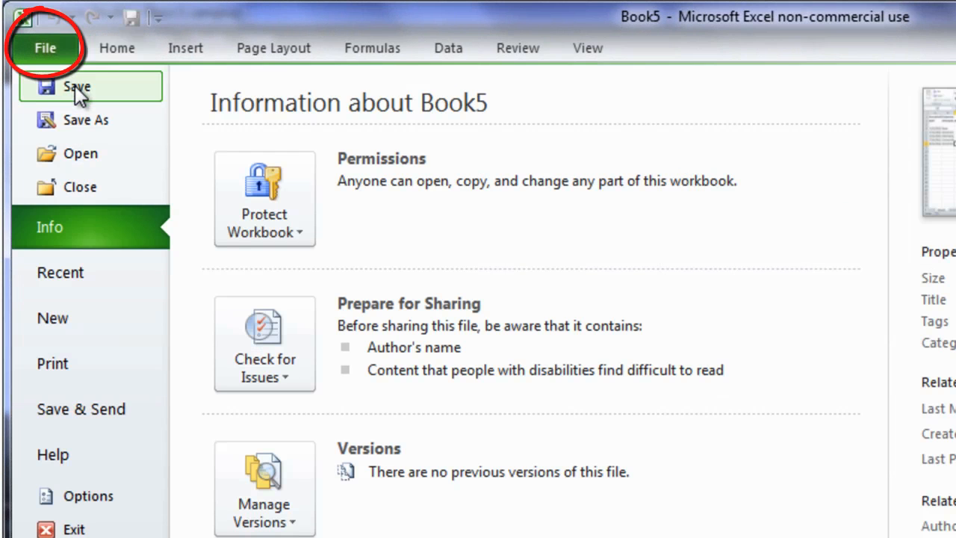
click(75, 85)
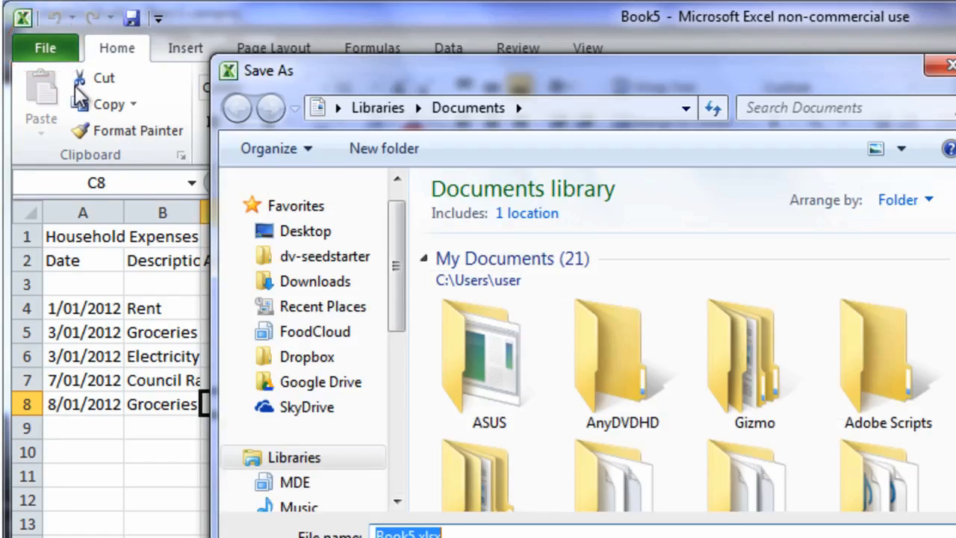
text(Expenses)
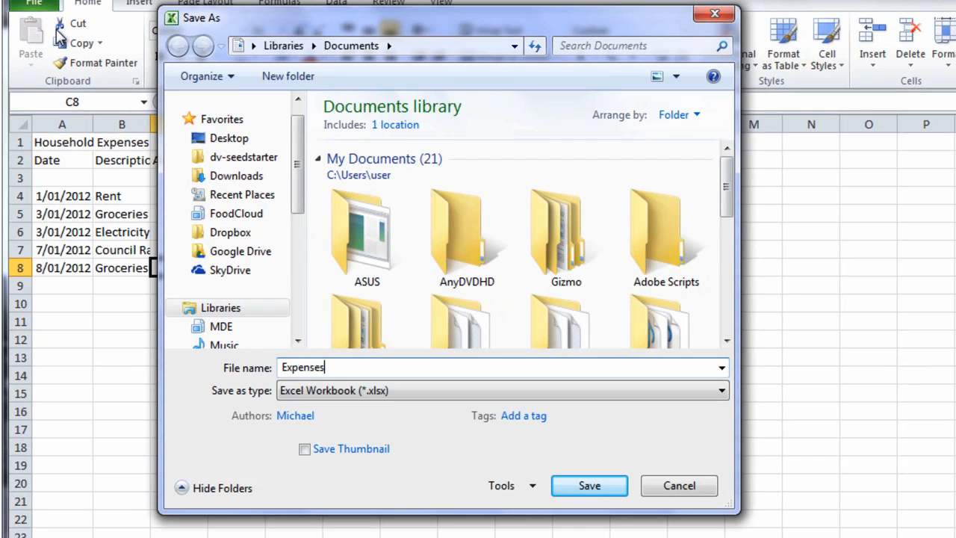
key(Return)
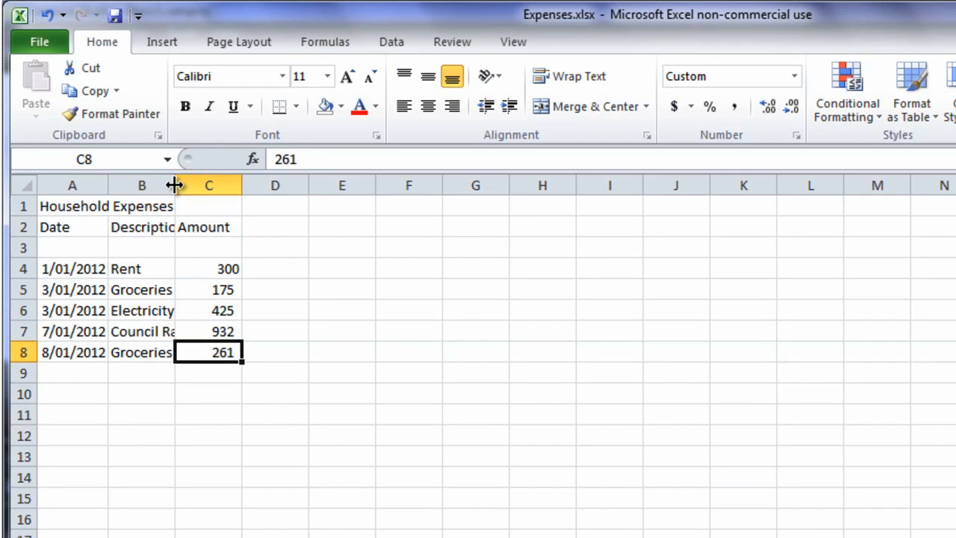
Widen the Description column, B, and fit its width to the contents
drag(174, 185, 308, 189)
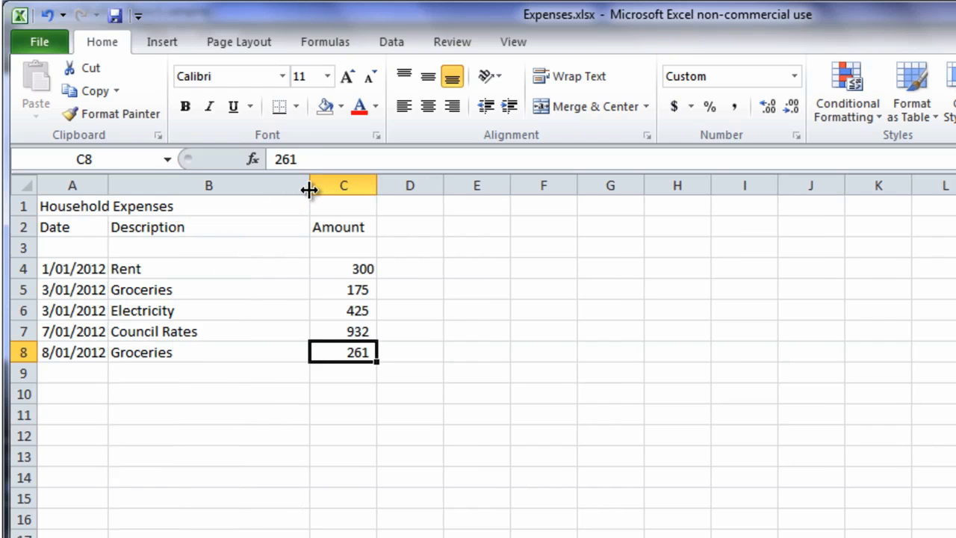
double_click(308, 190)
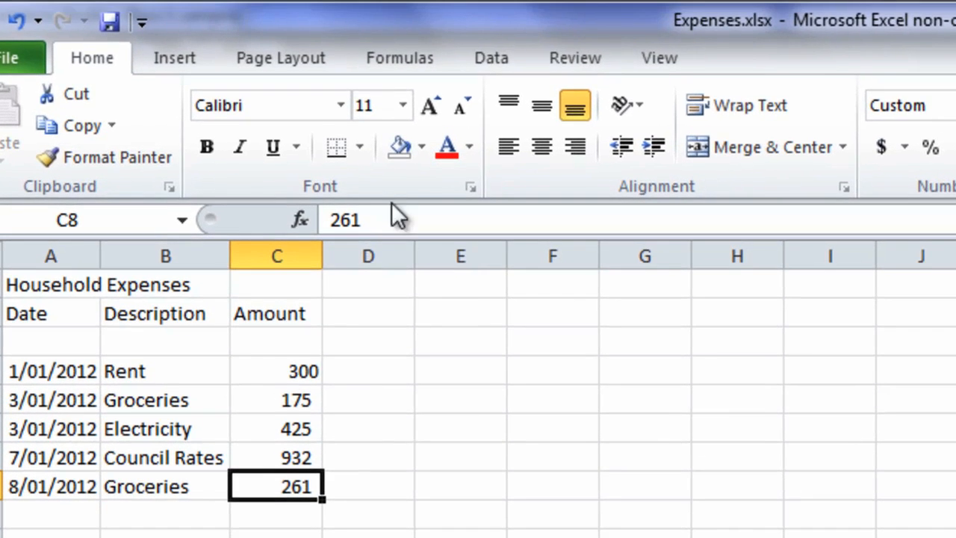
Try a light green fill on cell C8 and clear it with No Fill
click(424, 154)
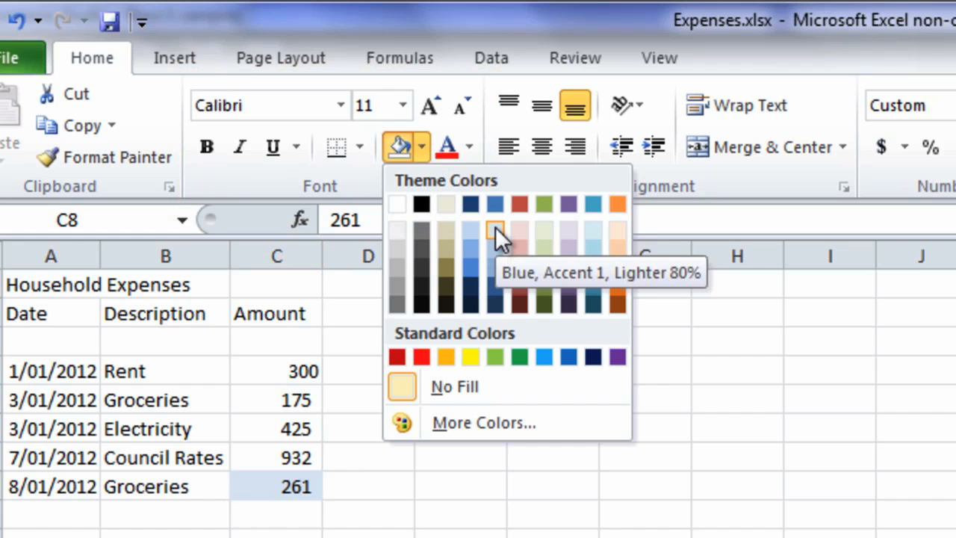
click(544, 229)
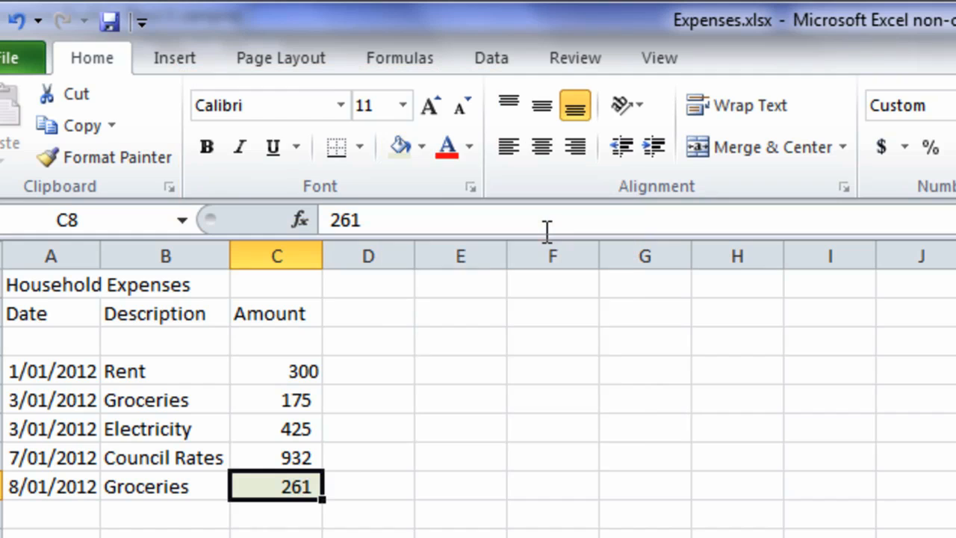
click(421, 148)
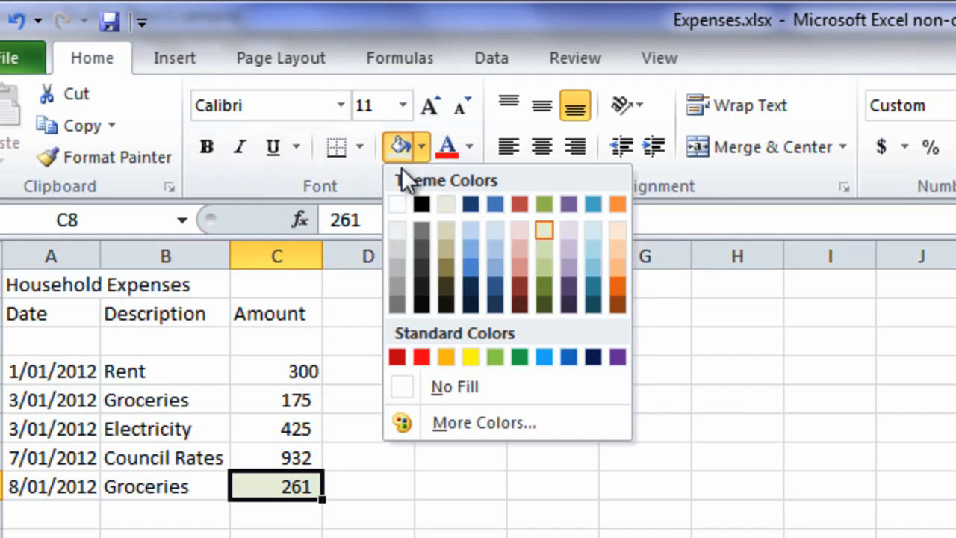
click(427, 377)
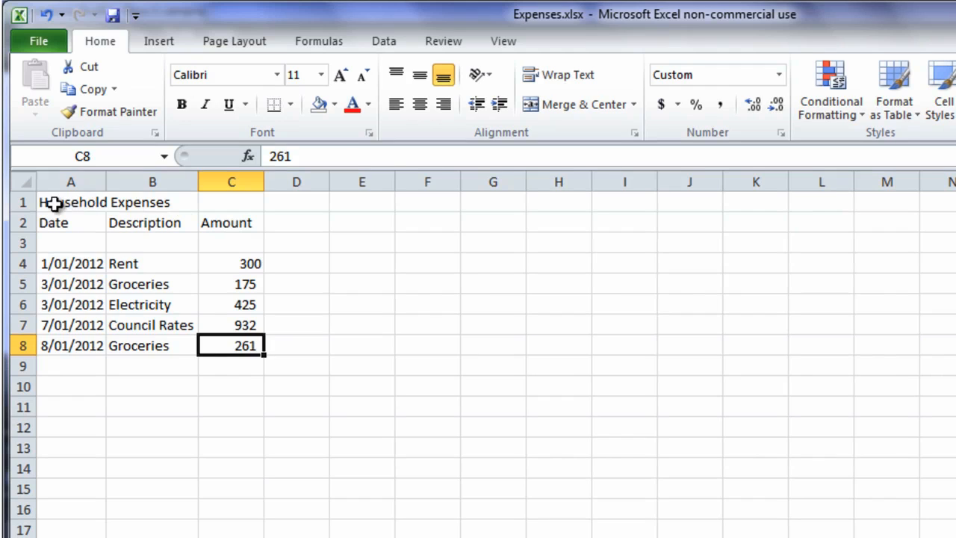
Format the Household Expenses title in A1 as bold with font size 16
click(55, 203)
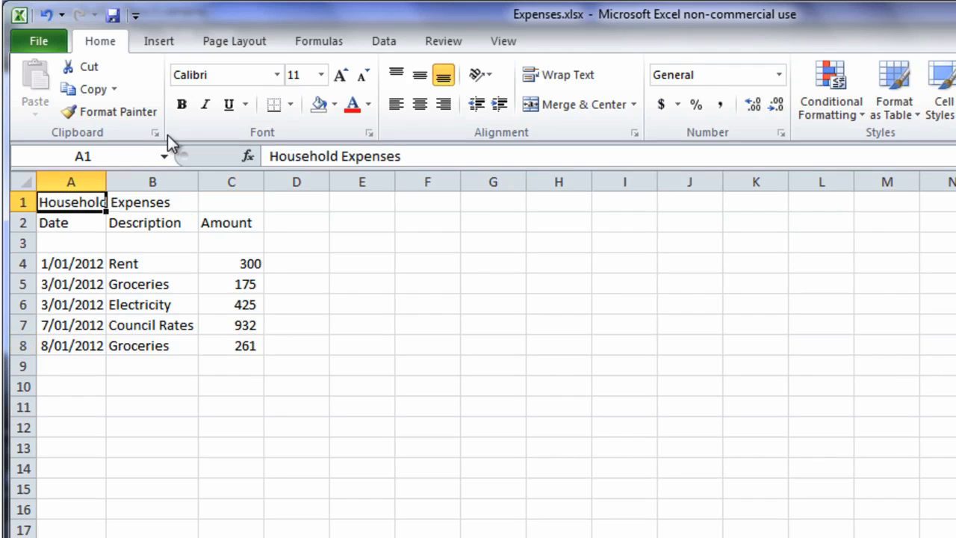
click(281, 79)
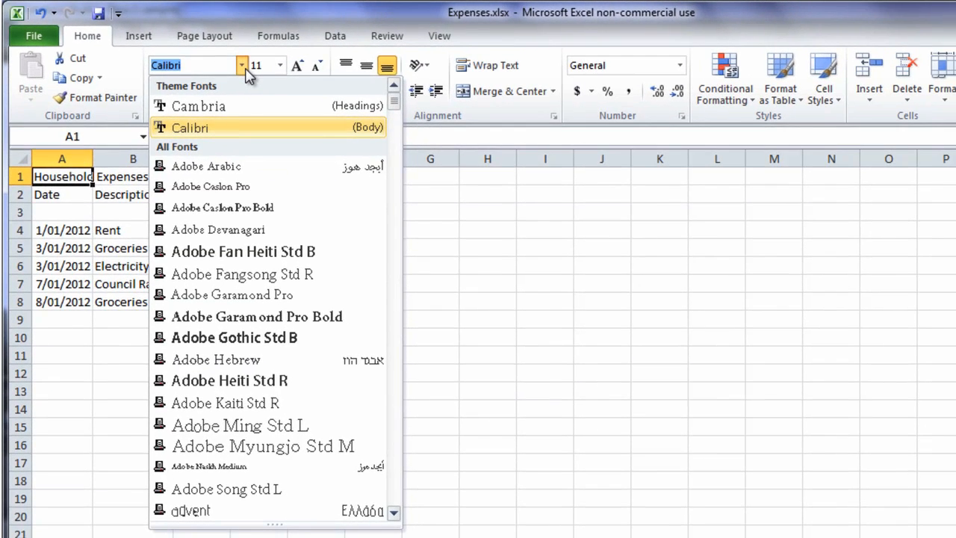
click(279, 66)
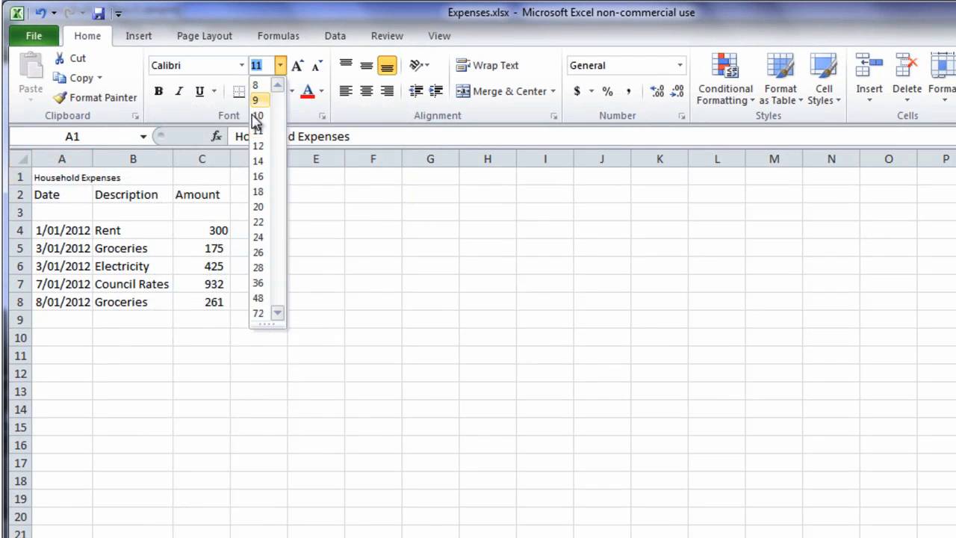
click(258, 176)
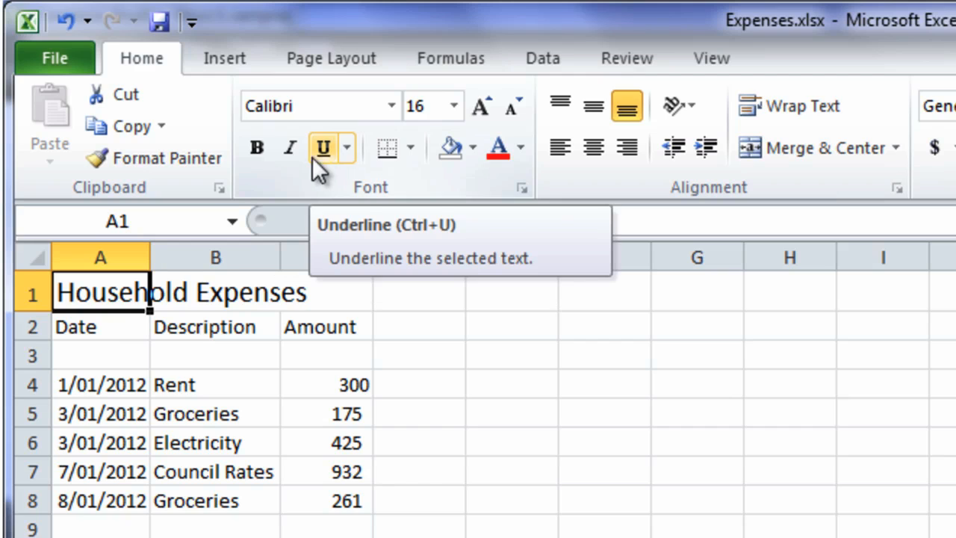
click(263, 152)
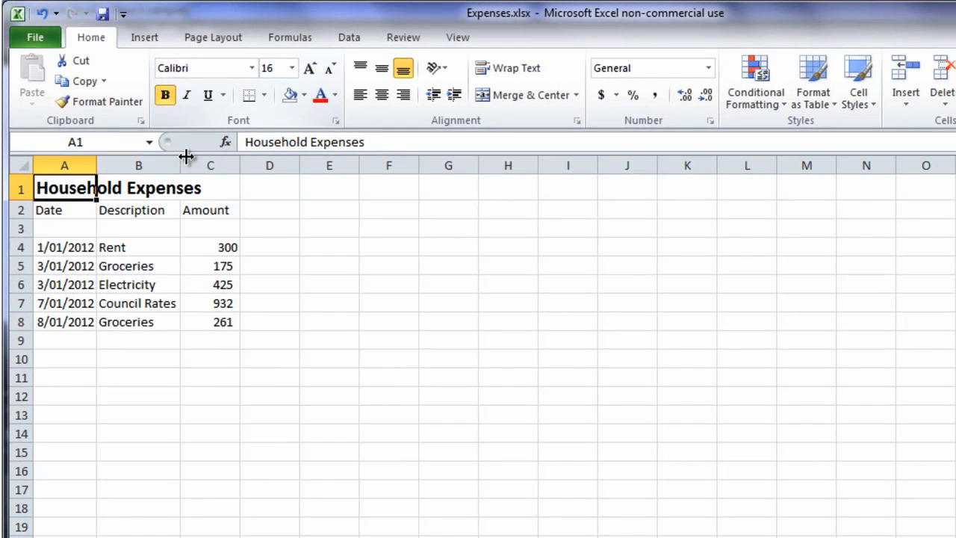
Apply the dollar Accounting number format to the amounts in C4:C8
click(213, 247)
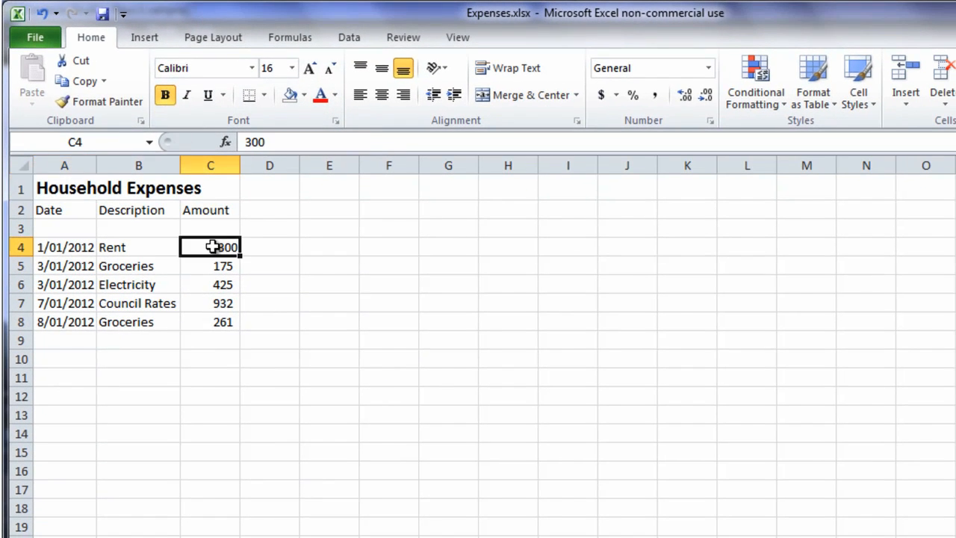
drag(213, 246, 224, 322)
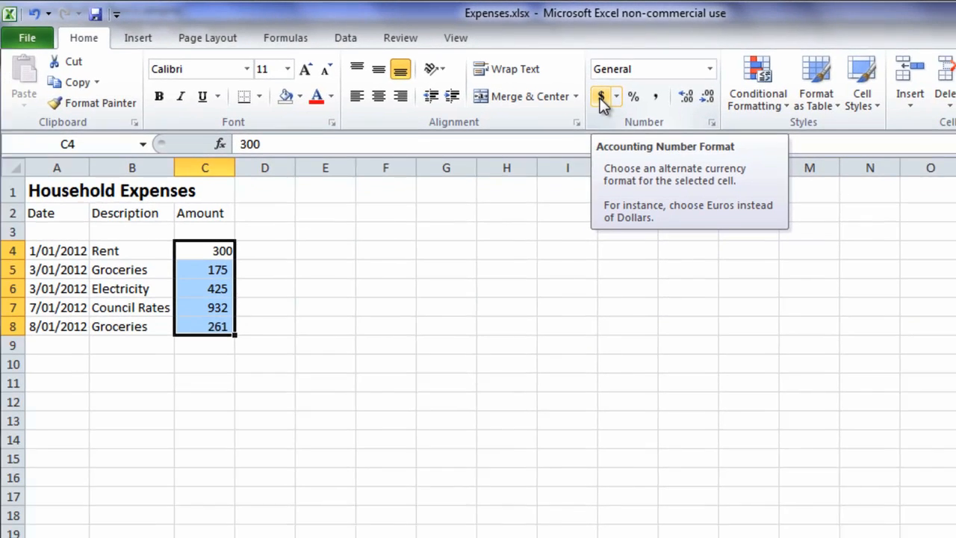
click(600, 112)
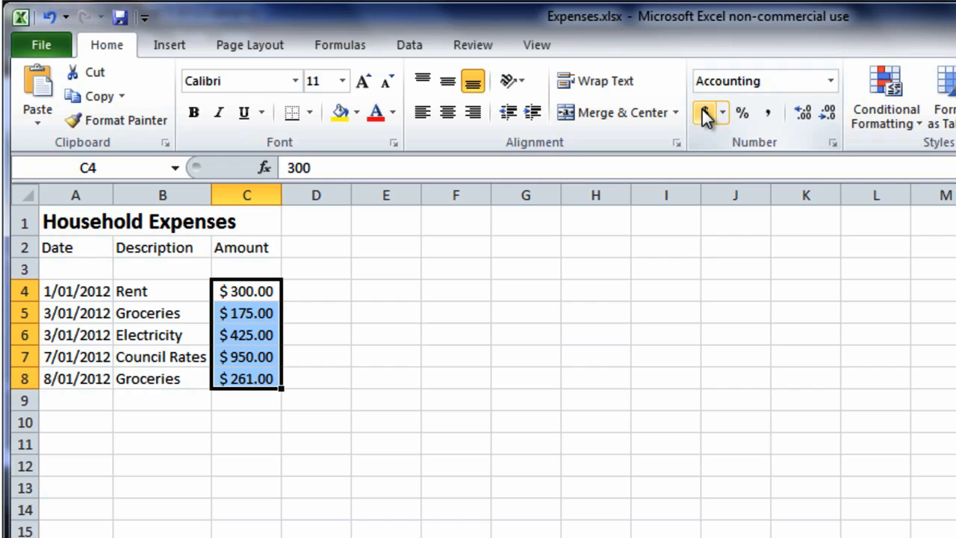
Try centre and right alignment on the descriptions in B4:B8, and return them to left alignment
click(202, 292)
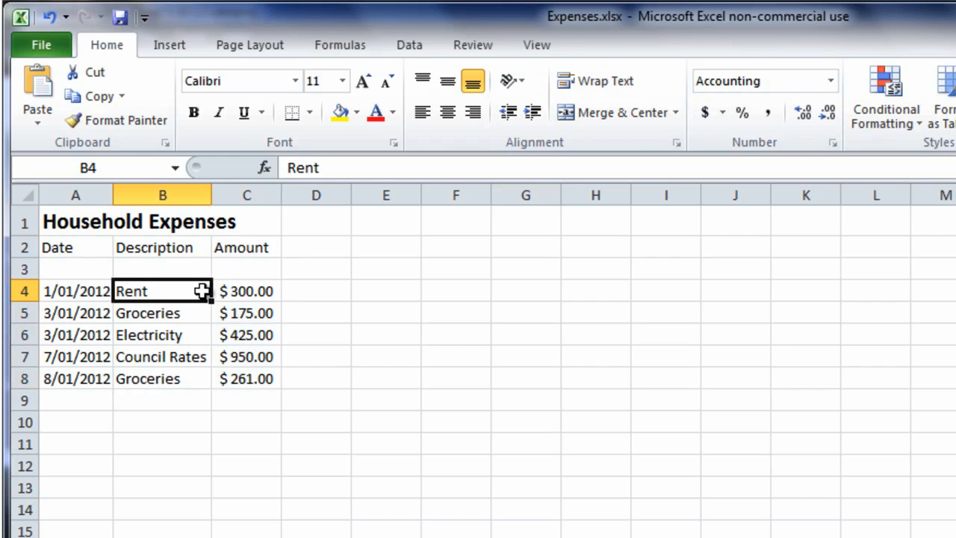
drag(201, 291, 199, 373)
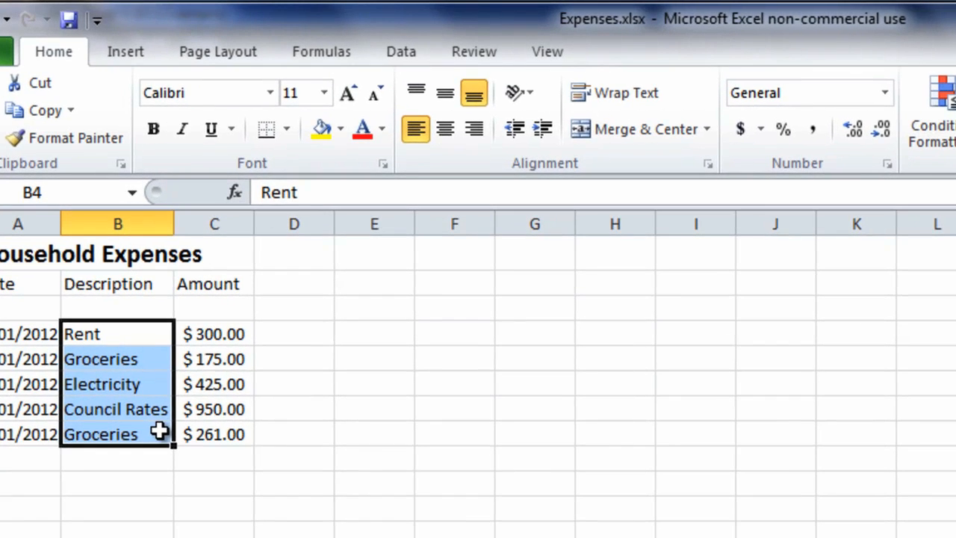
click(445, 129)
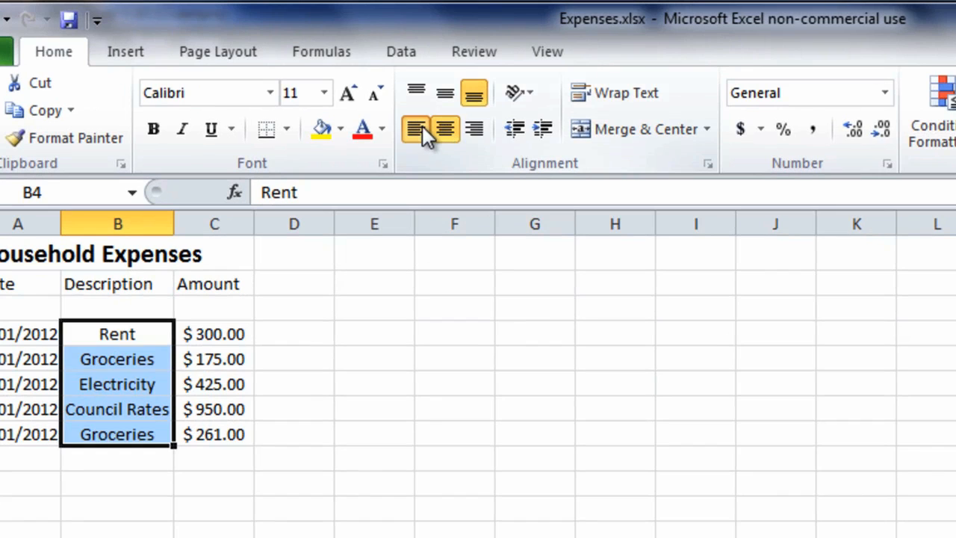
click(422, 125)
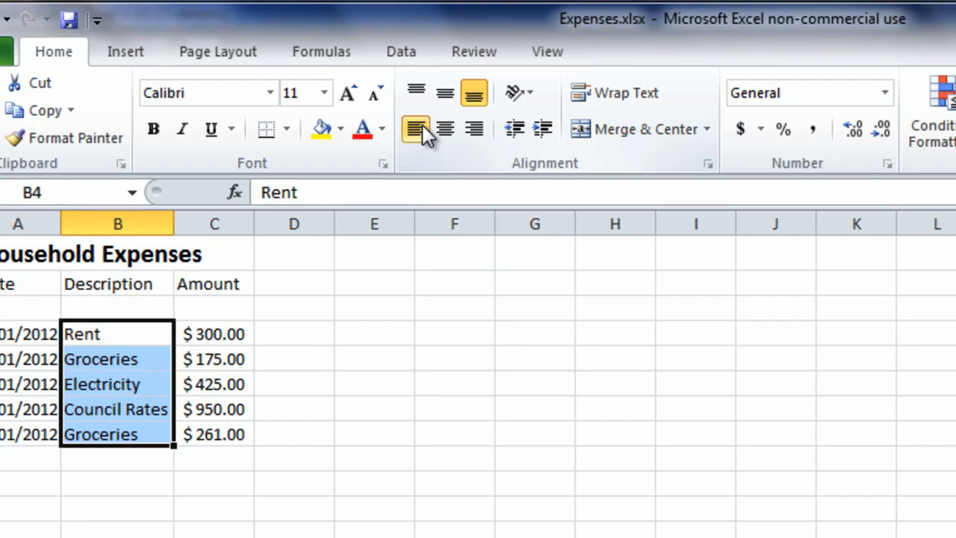
click(473, 129)
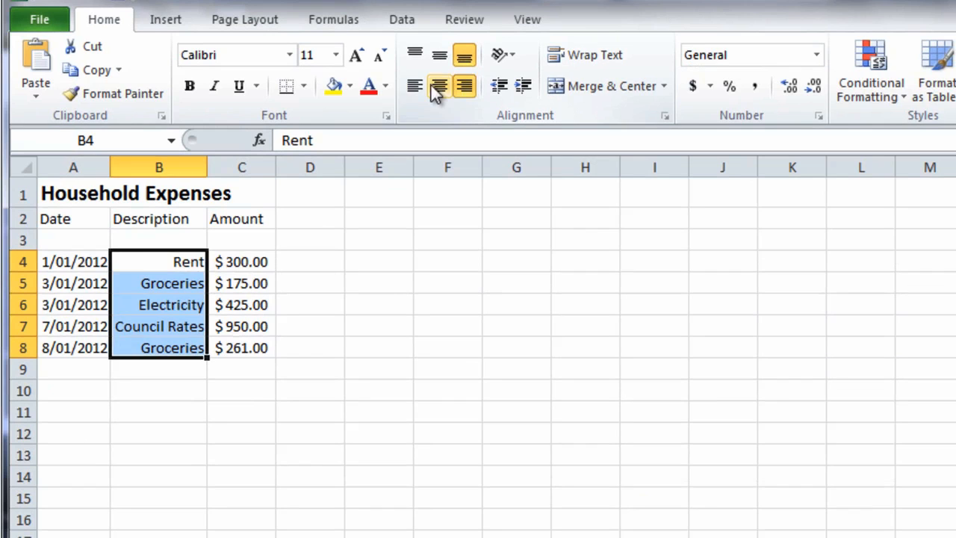
click(416, 92)
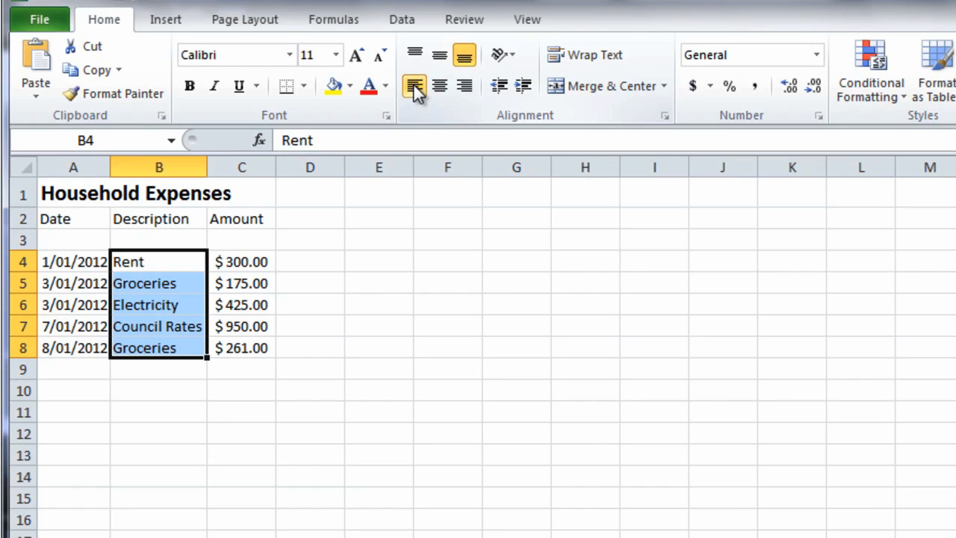
Insert a blank sheet row above the 8/01/2012 Groceries entry in row 8
click(218, 345)
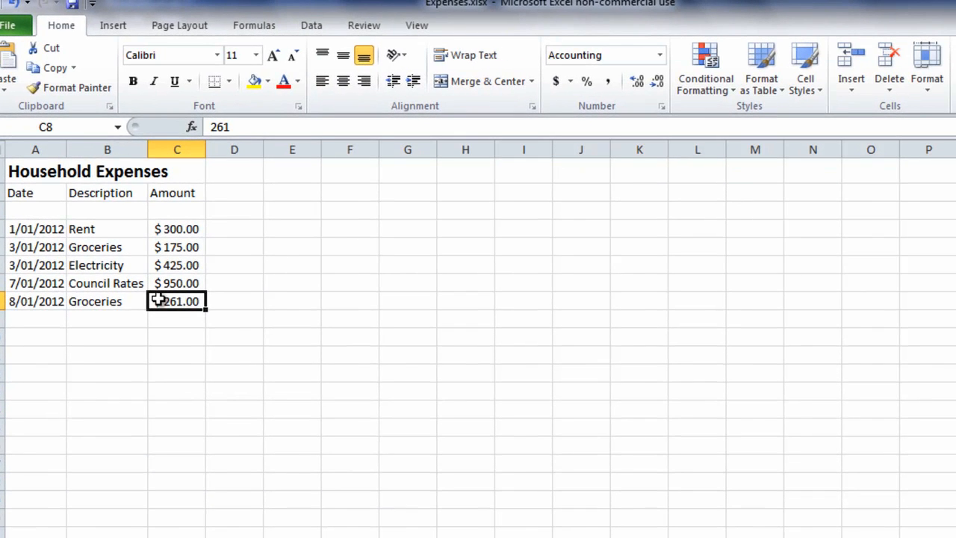
click(851, 80)
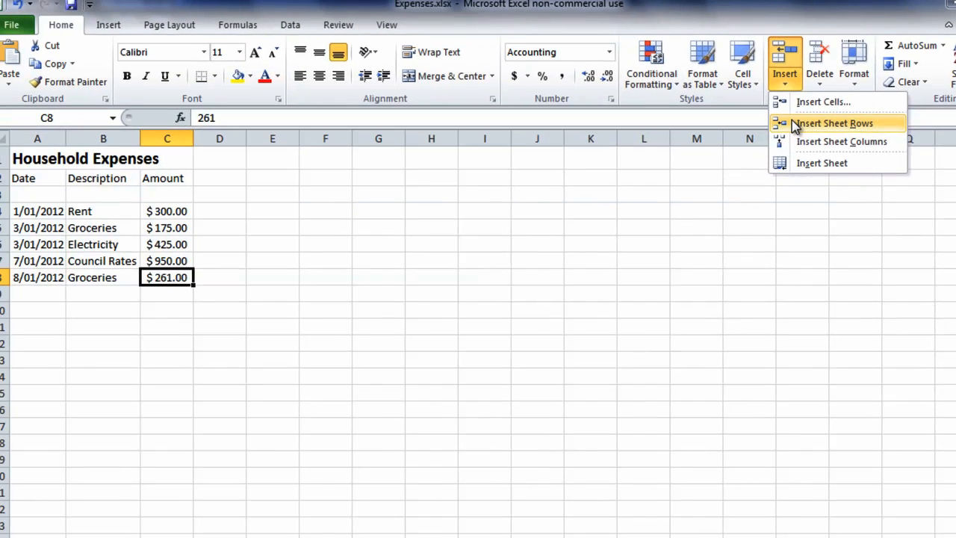
click(796, 127)
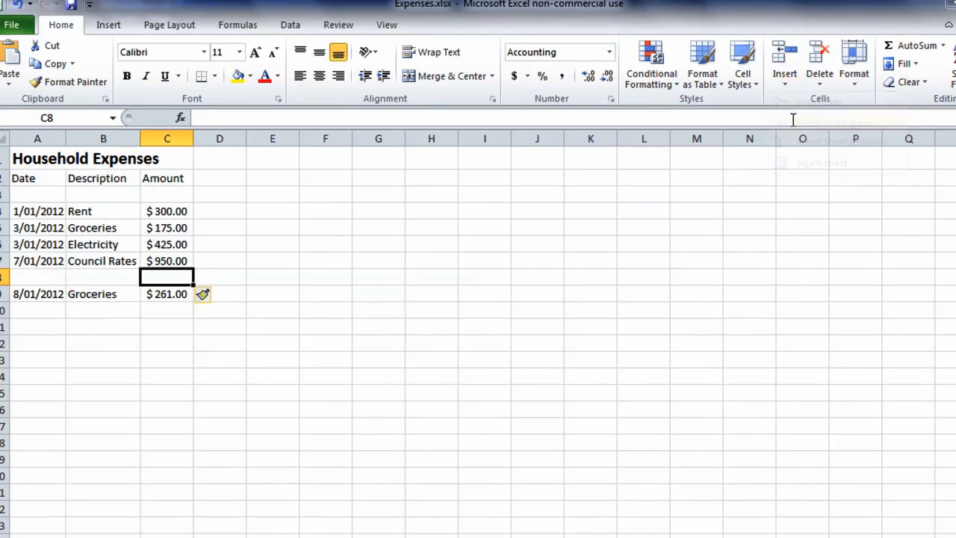